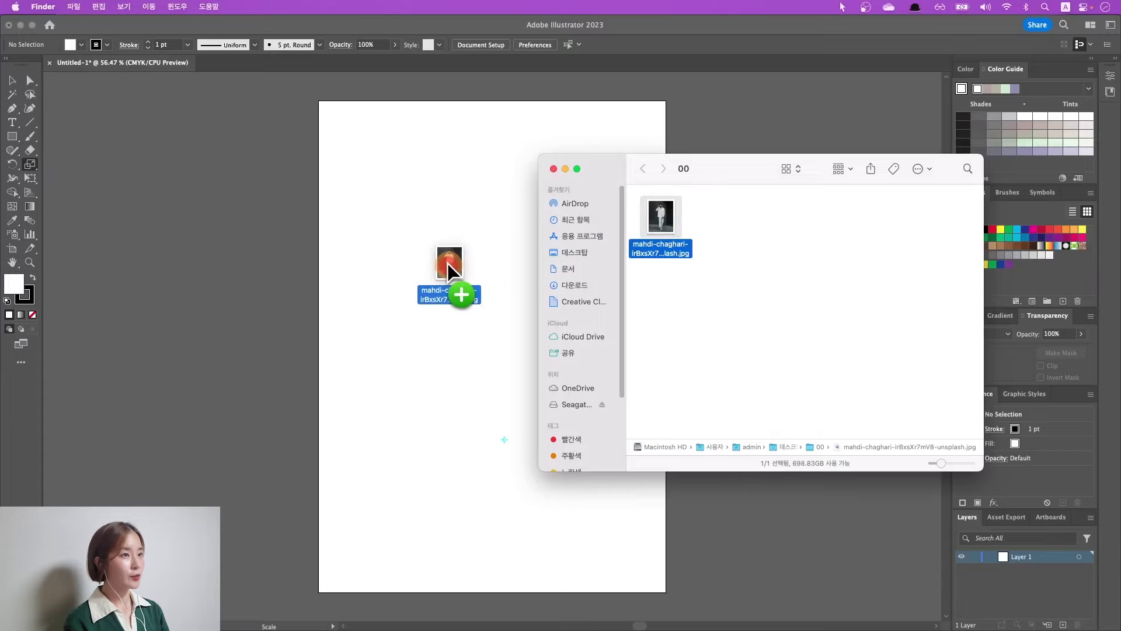
Step: Drag the man's photo from Finder onto the empty artboard
left_click_drag(448, 263, 442, 330)
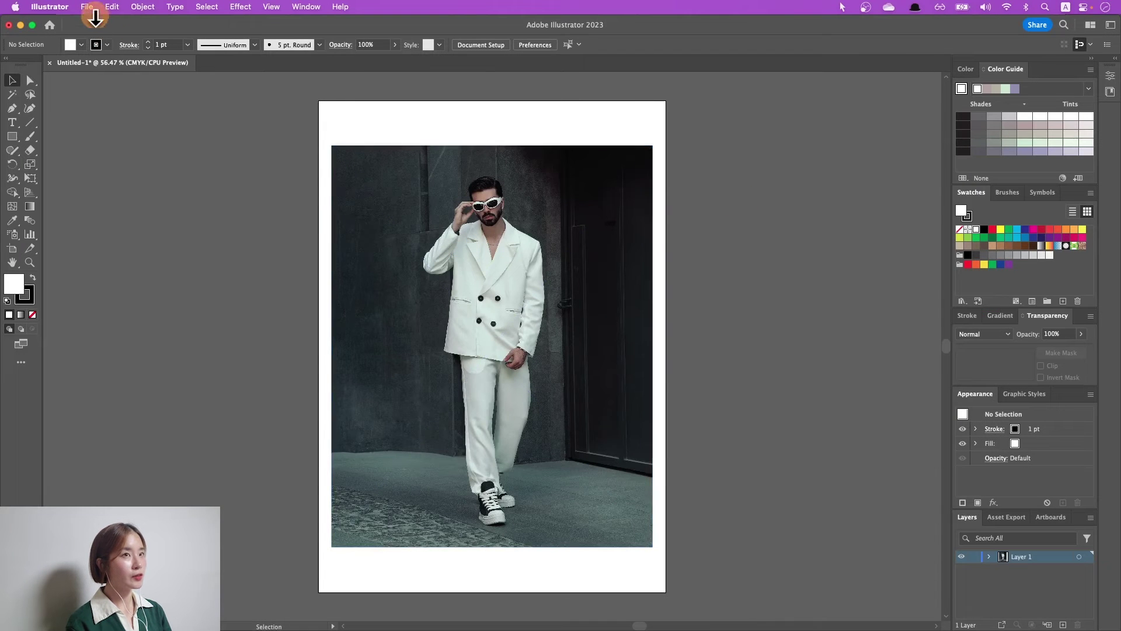
Step: Embed the placed photo of the man in the document and begin Image Trace
left_click(95, 17)
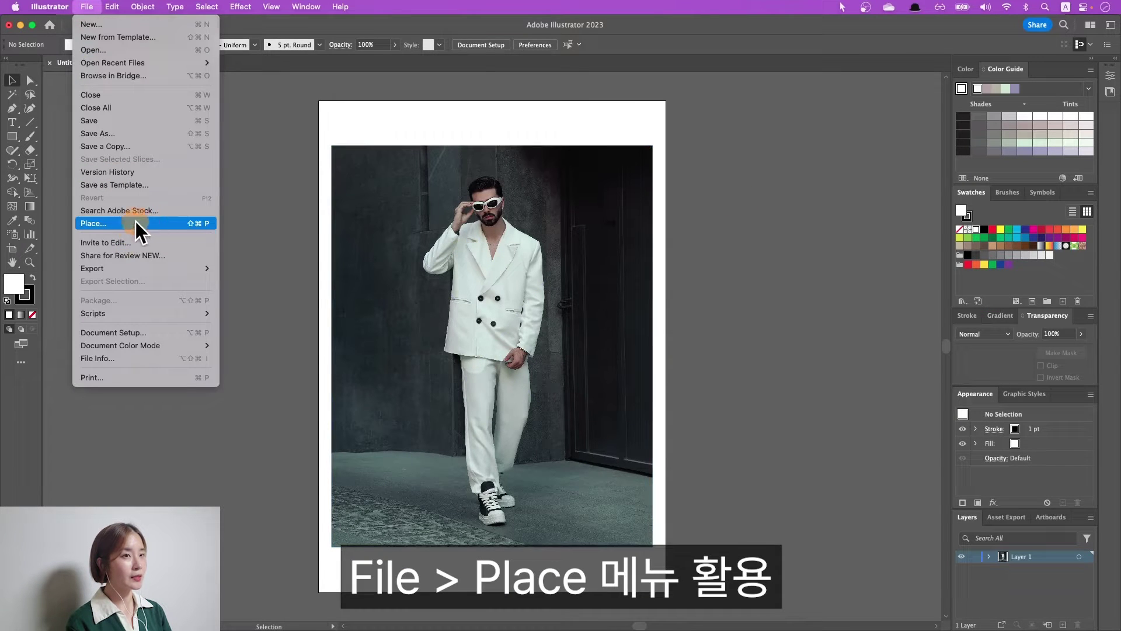
left_click(425, 202)
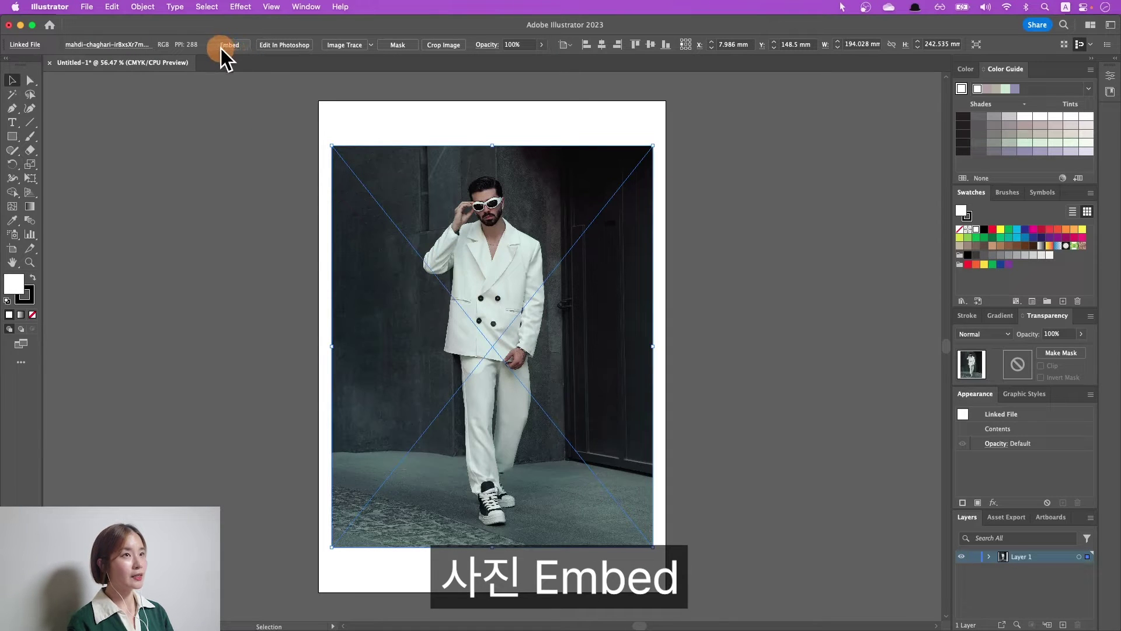
left_click(229, 45)
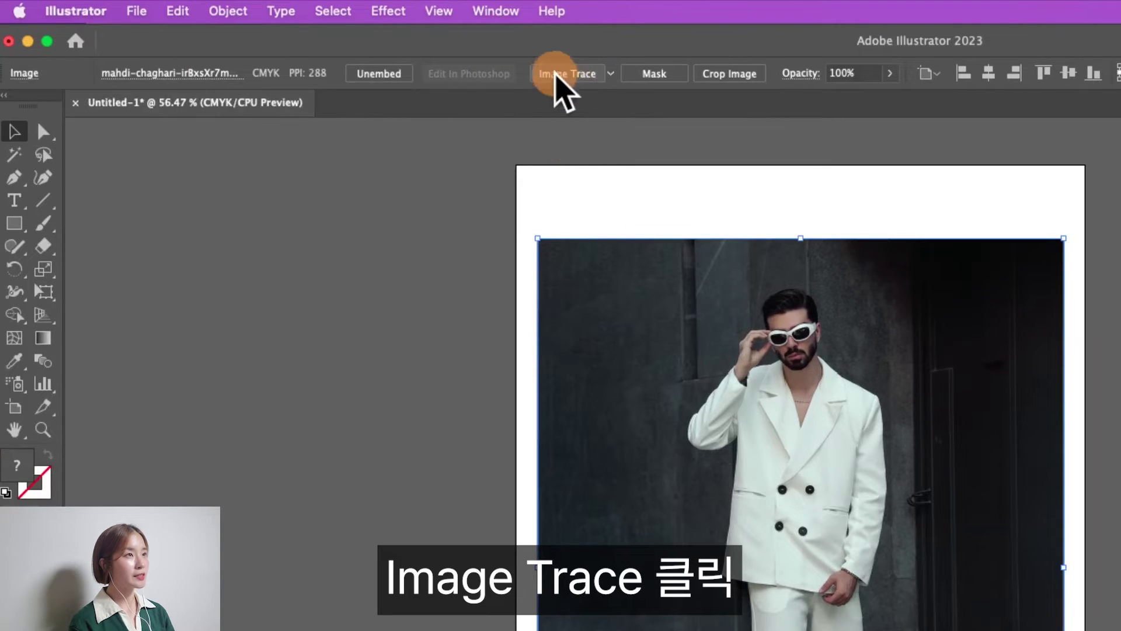
left_click(565, 74)
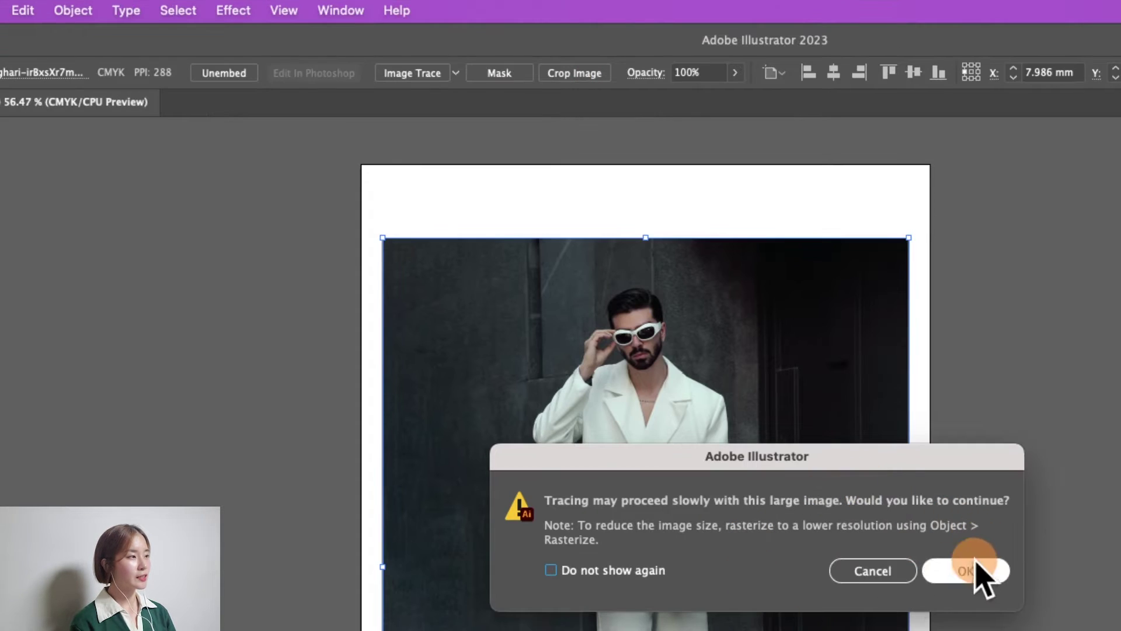
Step: Trace the large photo, trying few-colour and 16-colour presets before settling on Low Fidelity Photo
left_click(963, 571)
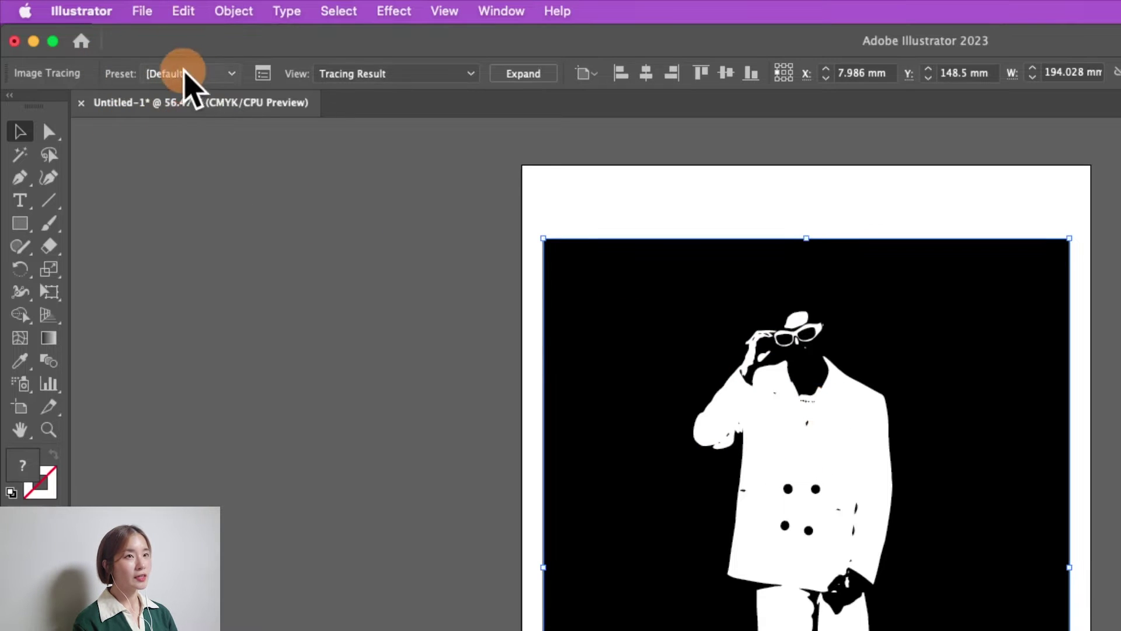
left_click(175, 74)
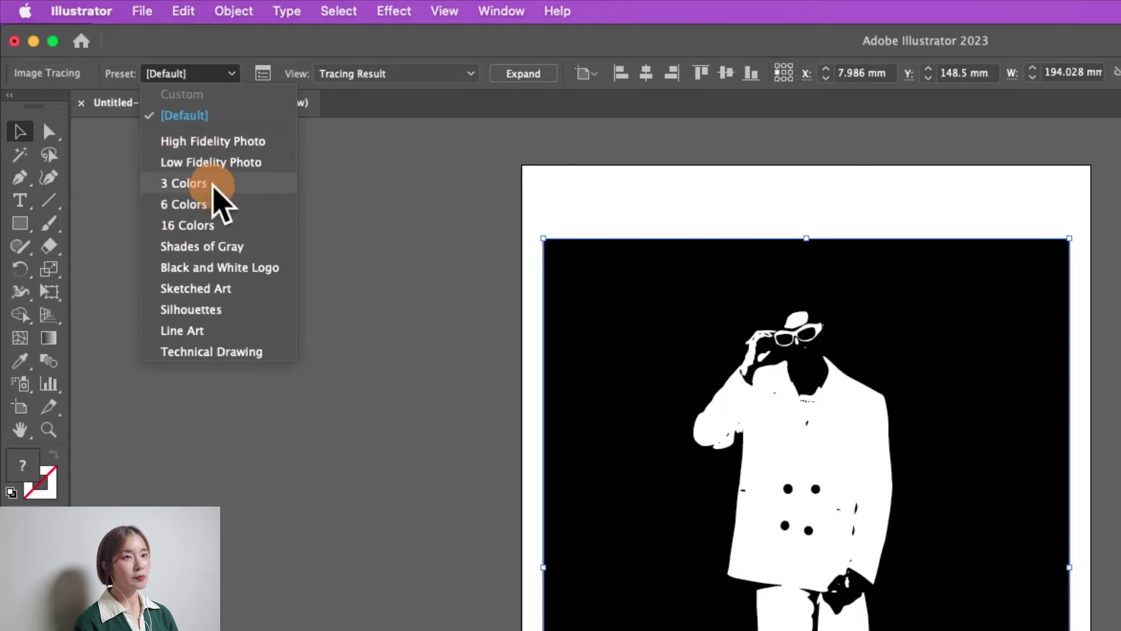
left_click(183, 184)
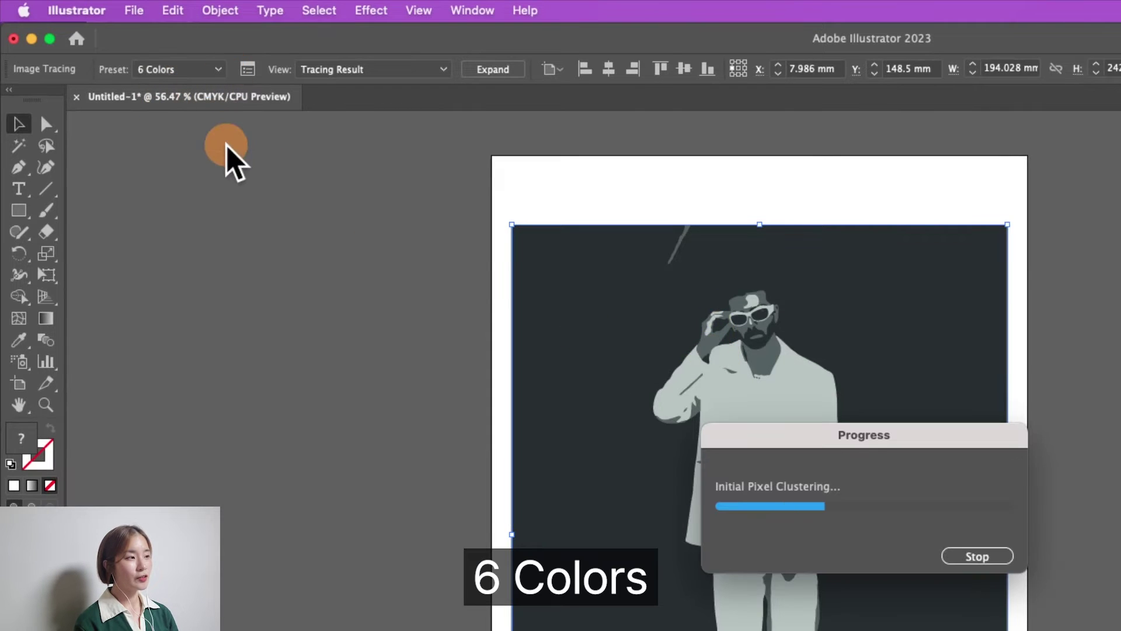
left_click(178, 69)
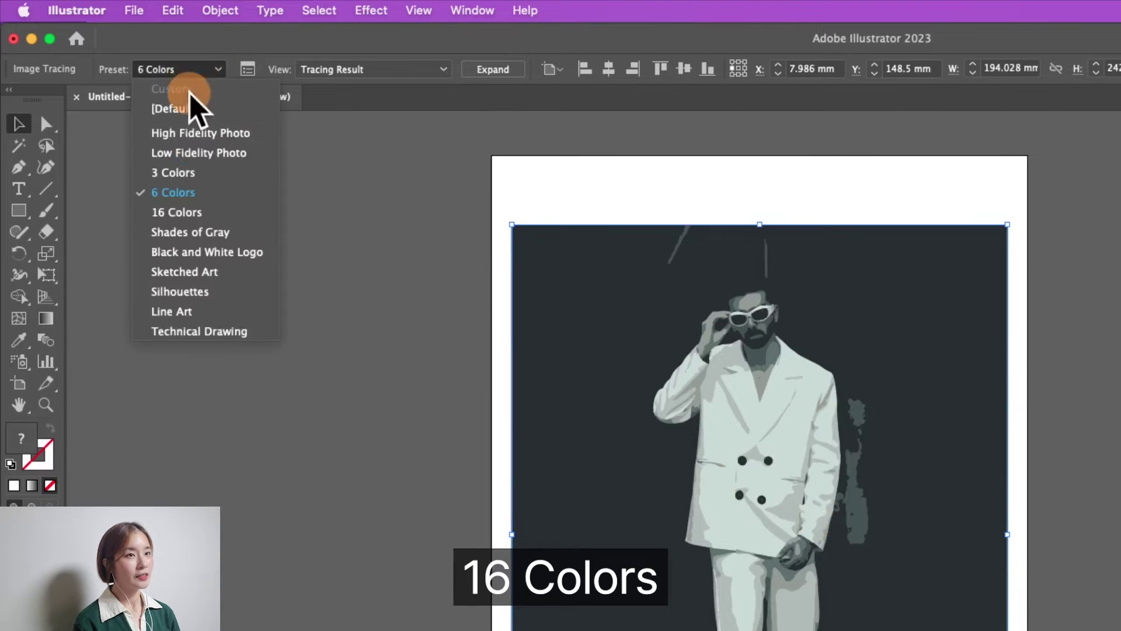
left_click(175, 212)
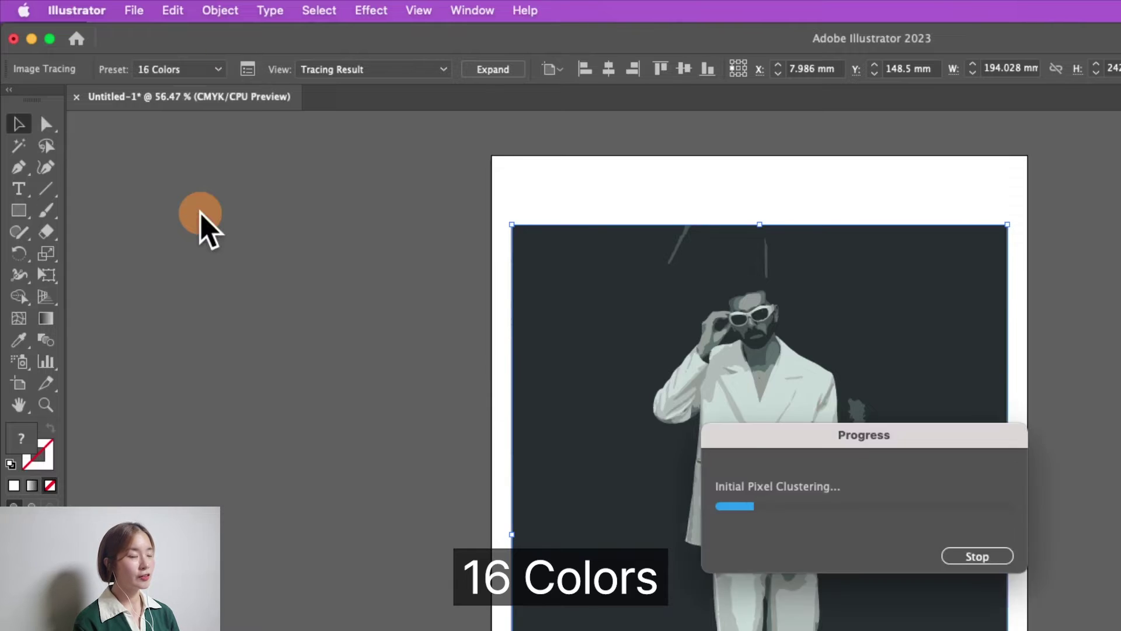
left_click(178, 69)
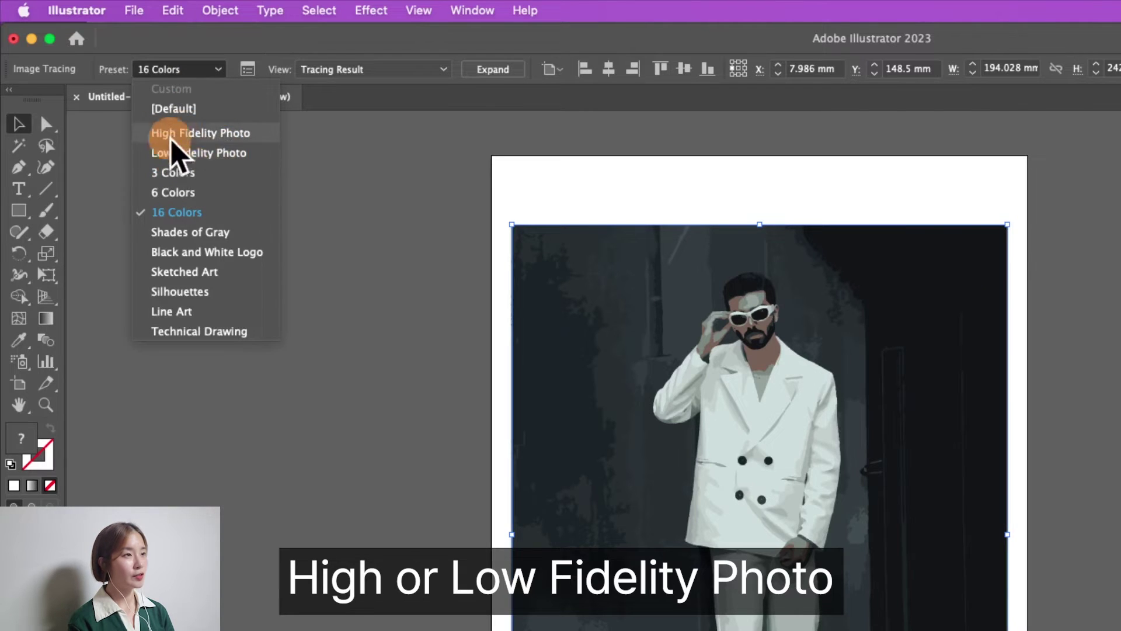
left_click(178, 154)
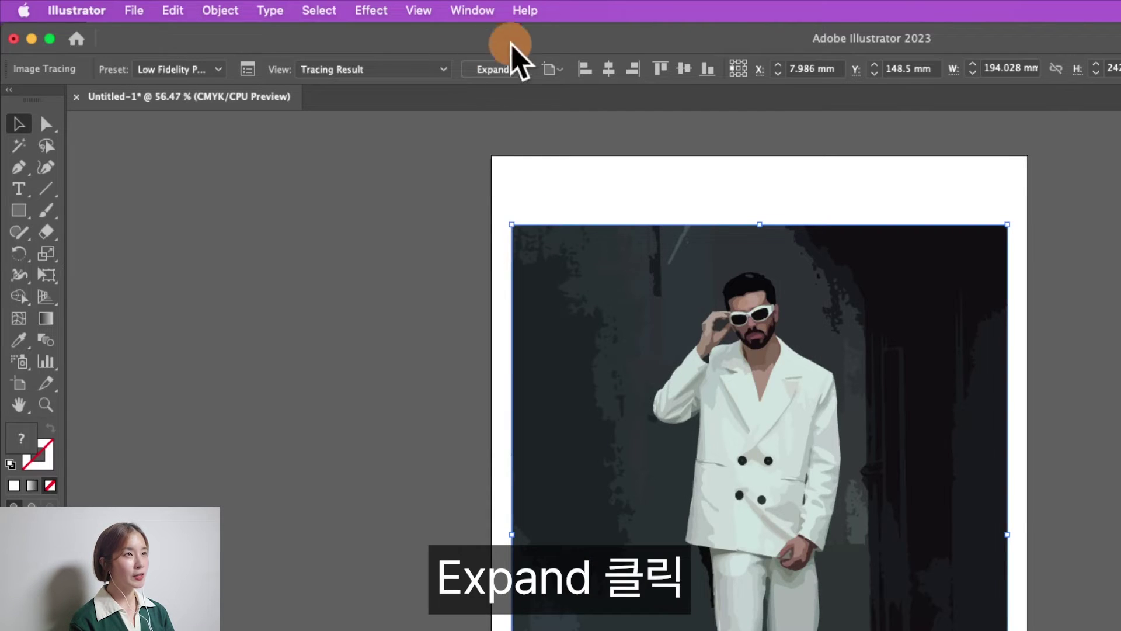
Step: Expand and ungroup the trace, then delete the dark background shapes right of the man
left_click(489, 68)
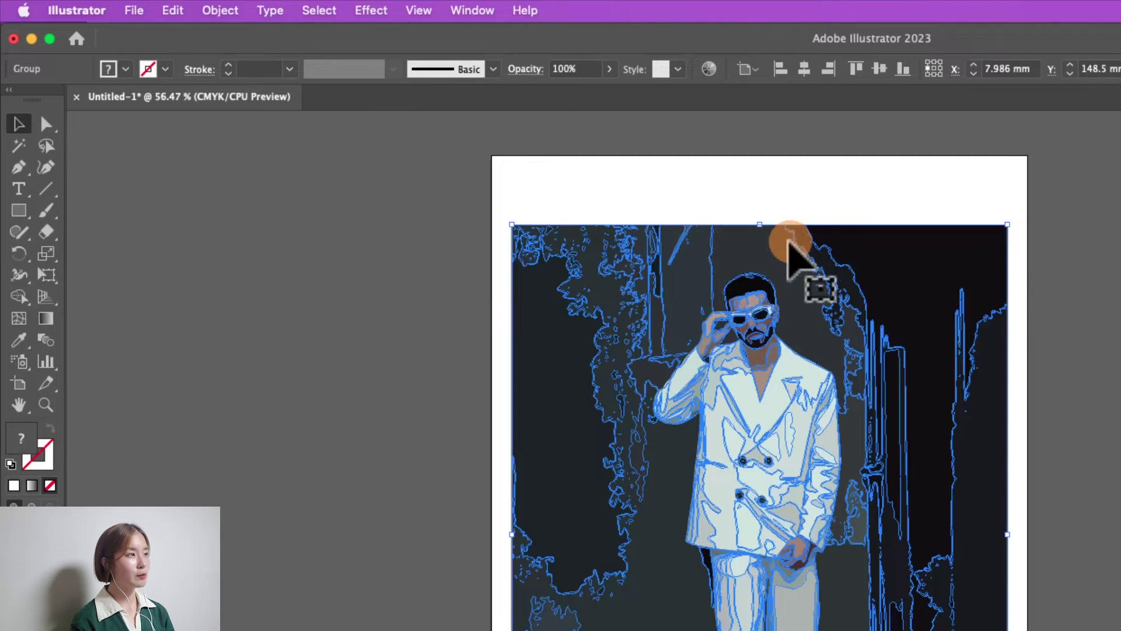
key("ctrl+shift+g")
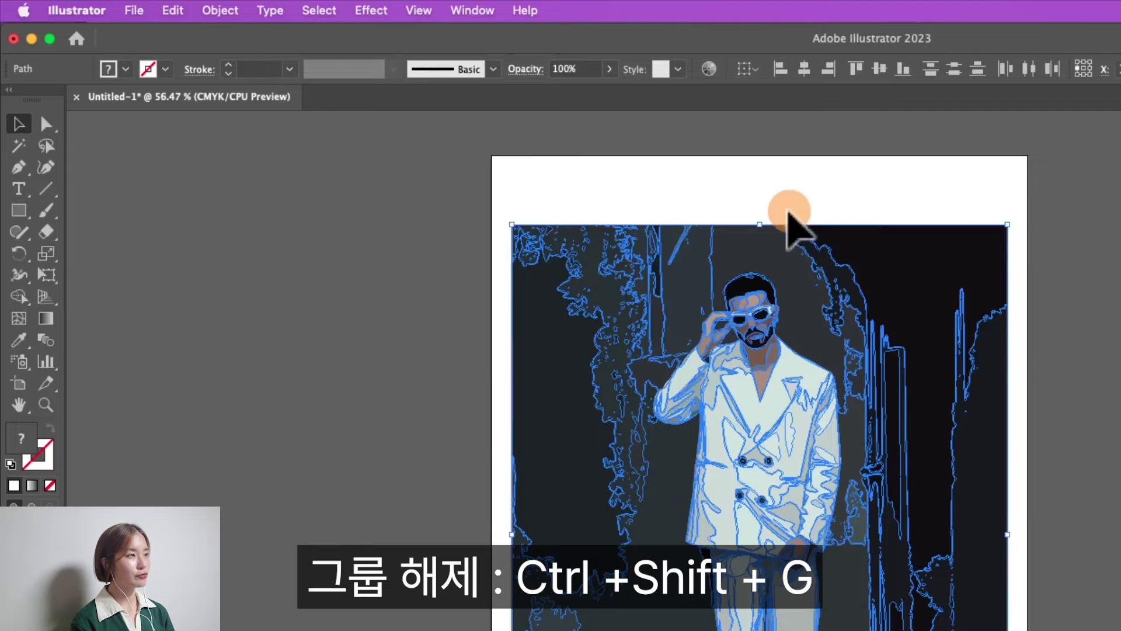
left_click(866, 187)
left_click_drag(824, 205, 923, 334)
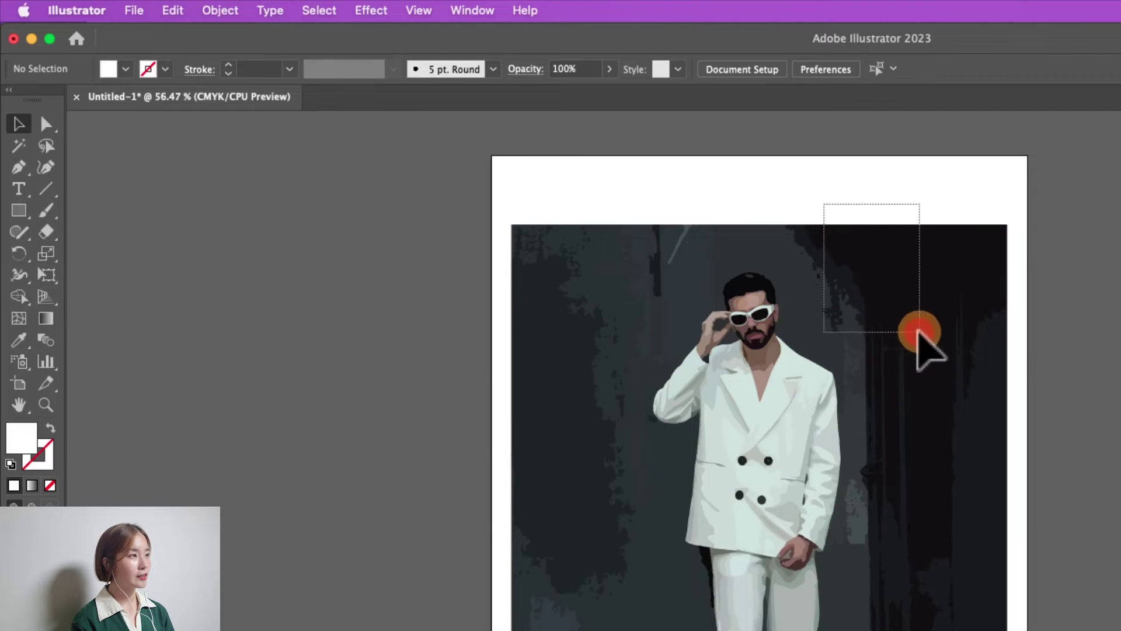
key("Delete")
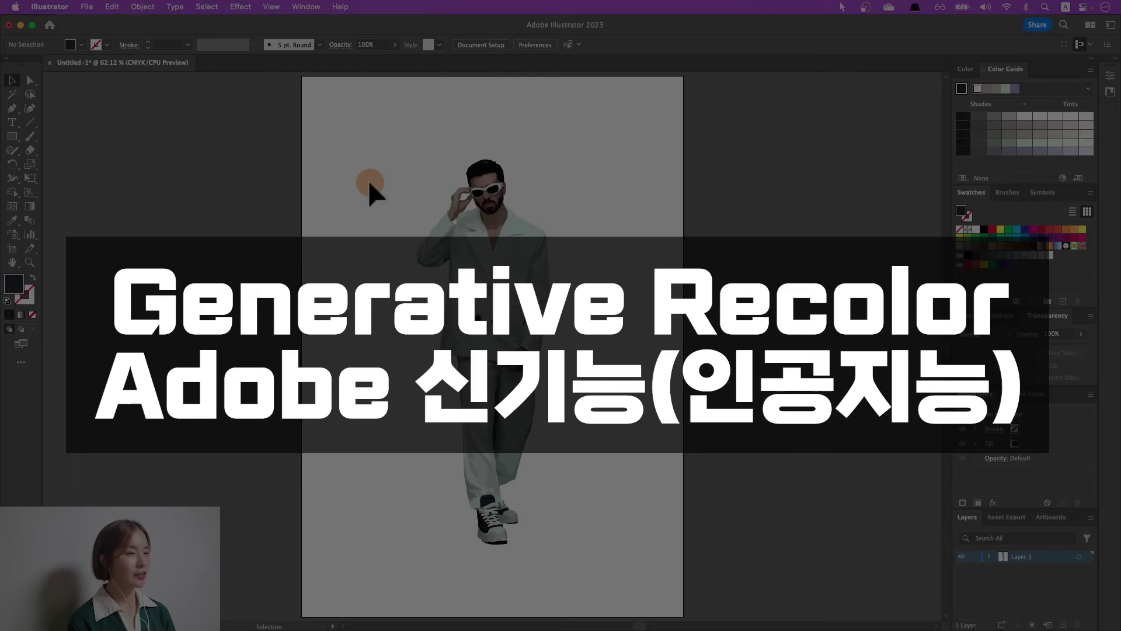
Step: Apply the mint-green 'Trippy disco lights' Generative Recolor variation to all of the man's shapes
mouse_move(384, 144)
left_mouse_down()
mouse_move(595, 535)
mouse_move(598, 566)
left_mouse_up()
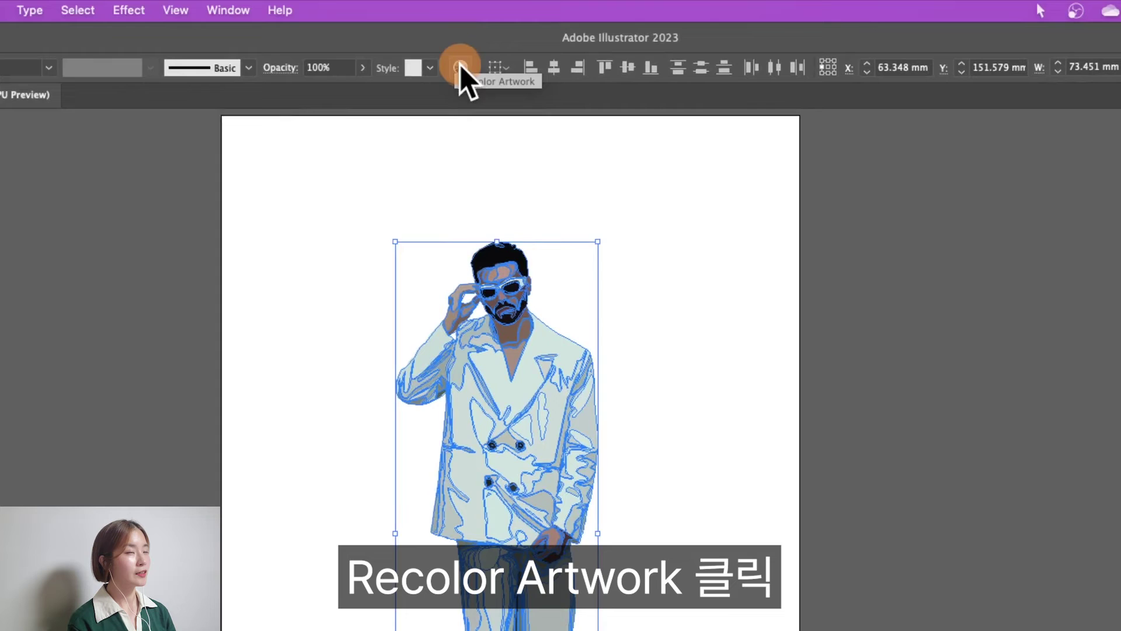
left_click(462, 67)
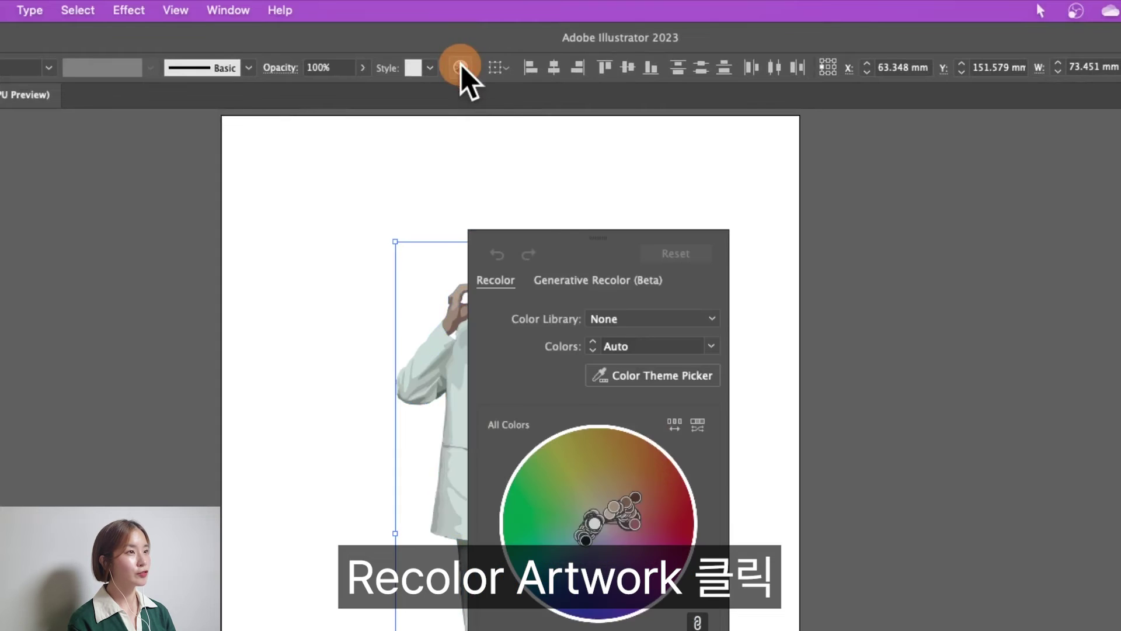
left_click_drag(556, 243, 903, 225)
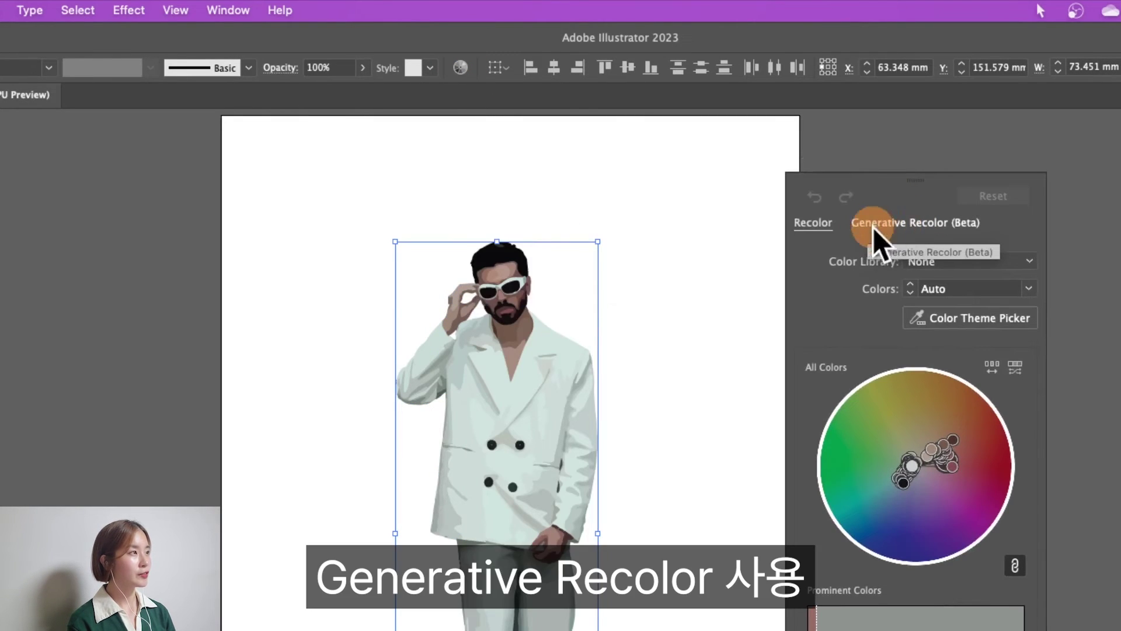
left_click(886, 226)
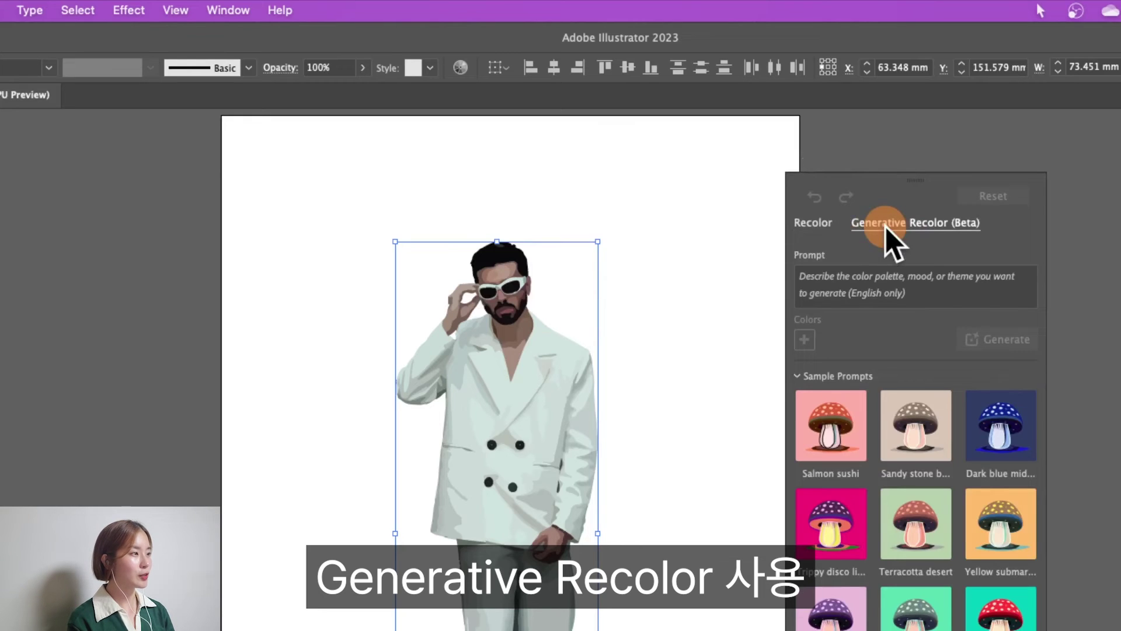
left_click(832, 517)
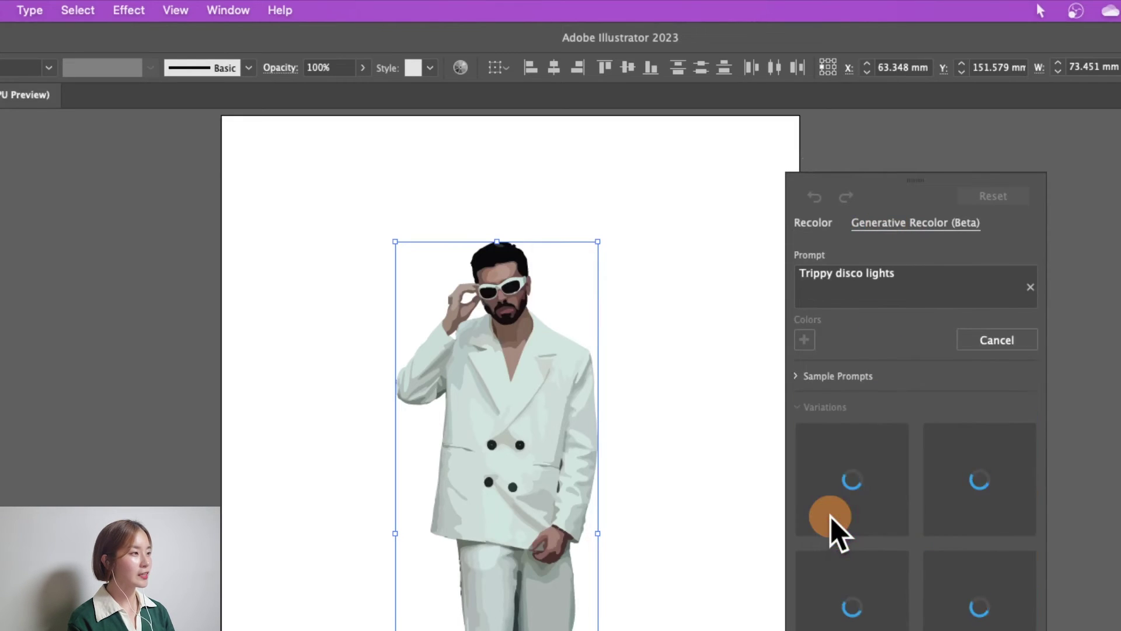
left_click(803, 412)
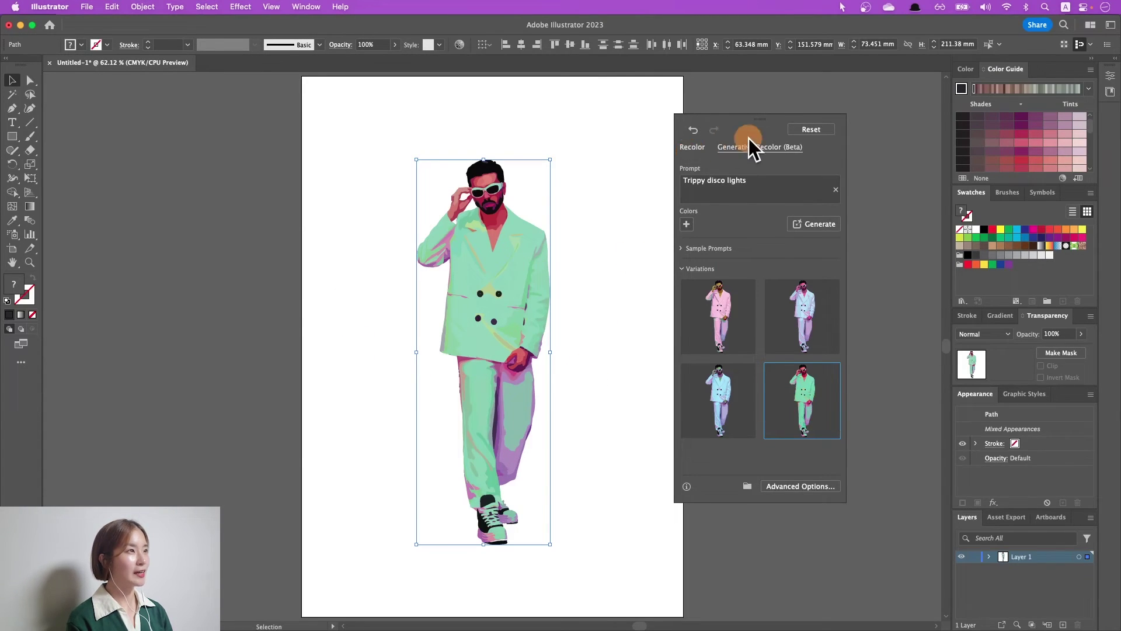
left_click(577, 558)
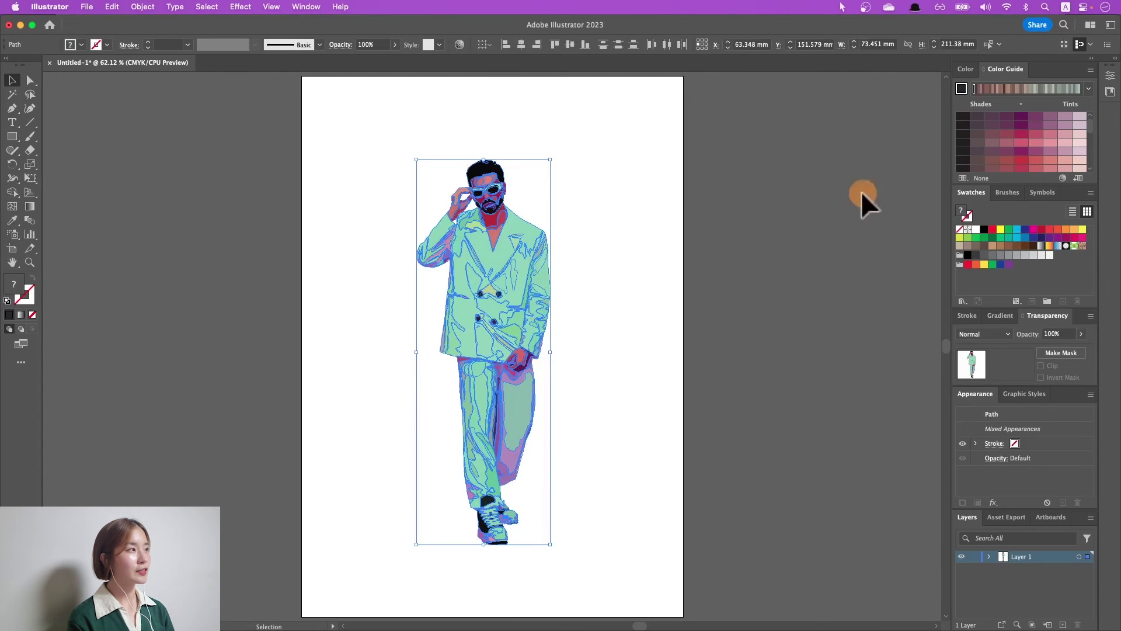
Step: Fill the man's shapes black and Unite them in Pathfinder into one silhouette
left_click(984, 230)
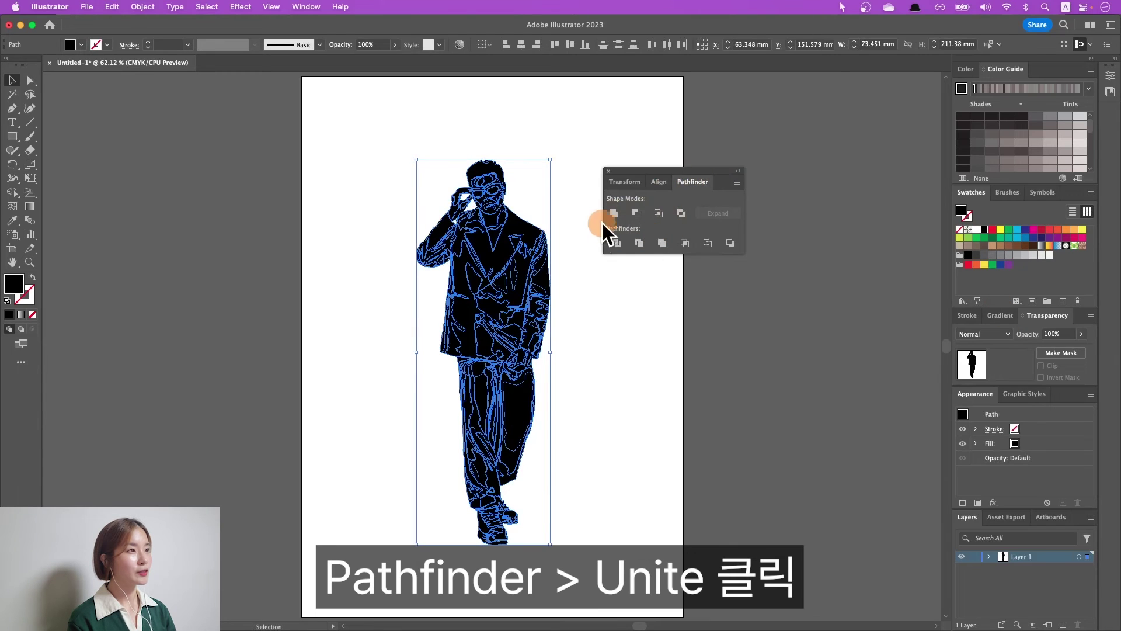
left_click(615, 214)
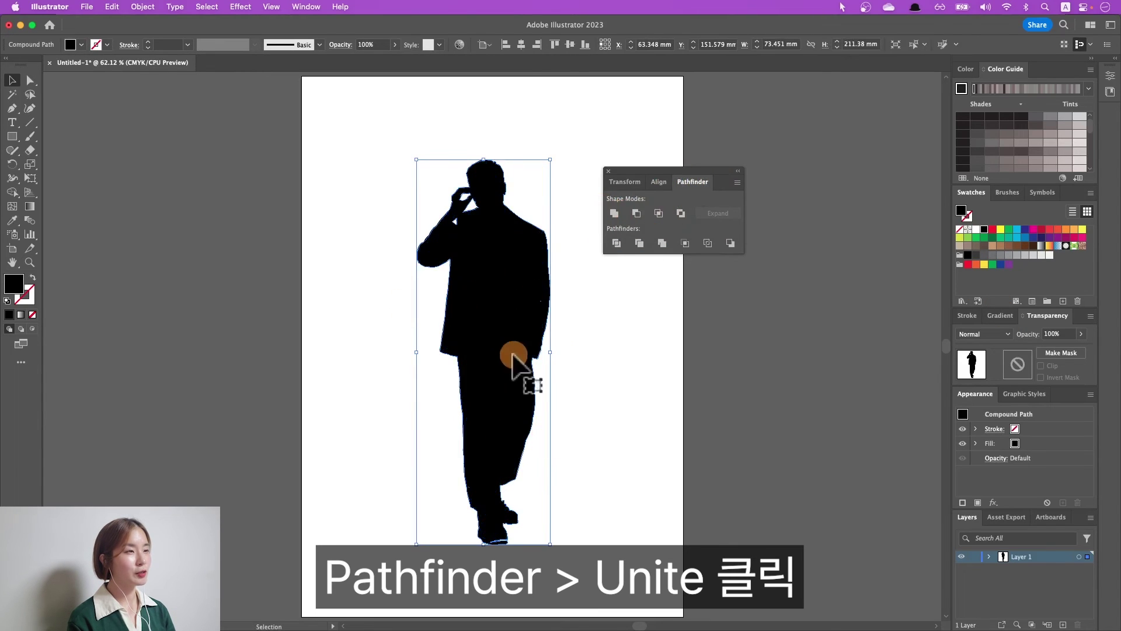
left_click(565, 325)
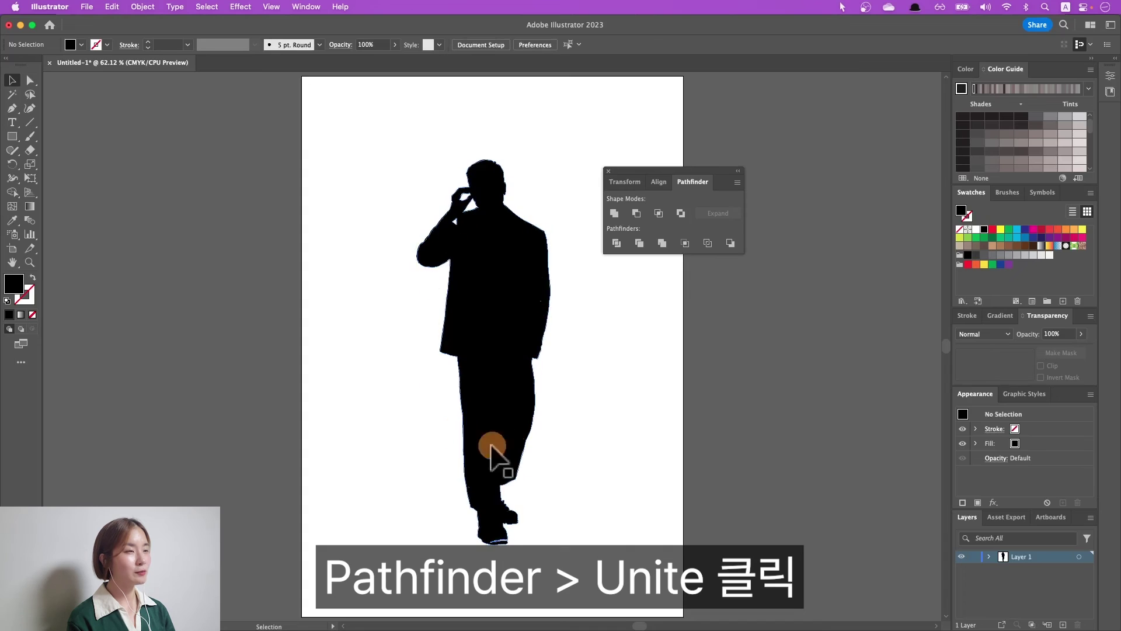